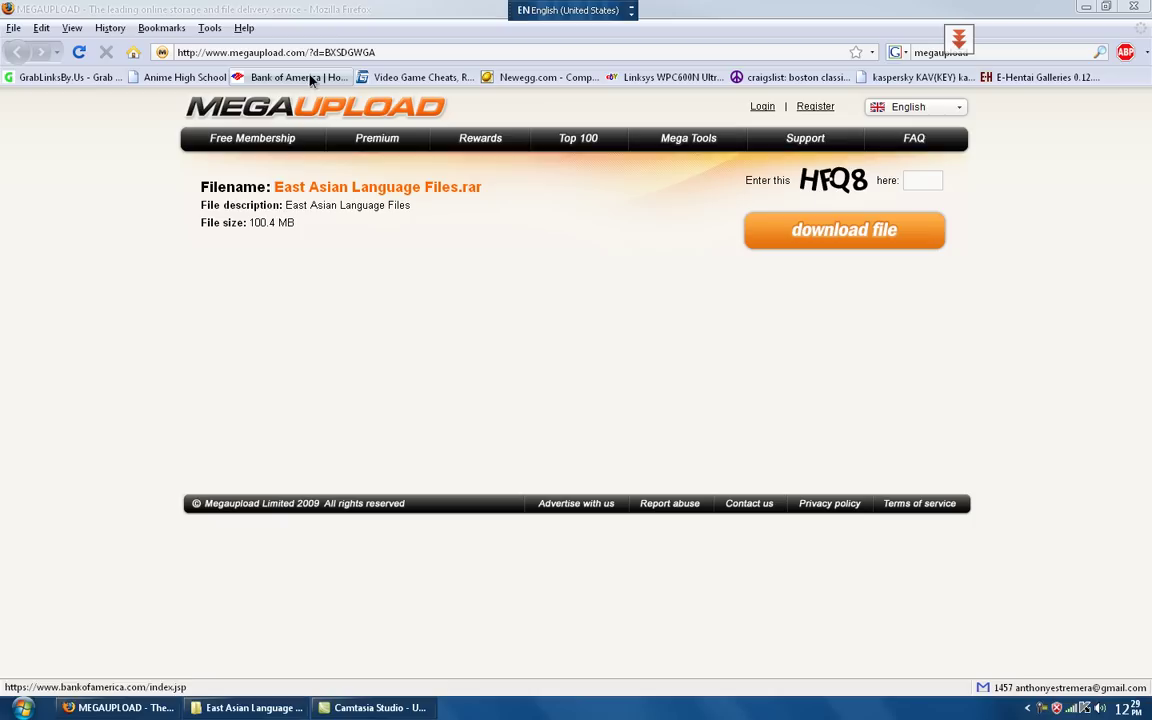
# Enter the captcha code on the Megaupload page and proceed to the download options for East Asian Language Files.rar
pyautogui.click(288, 52)
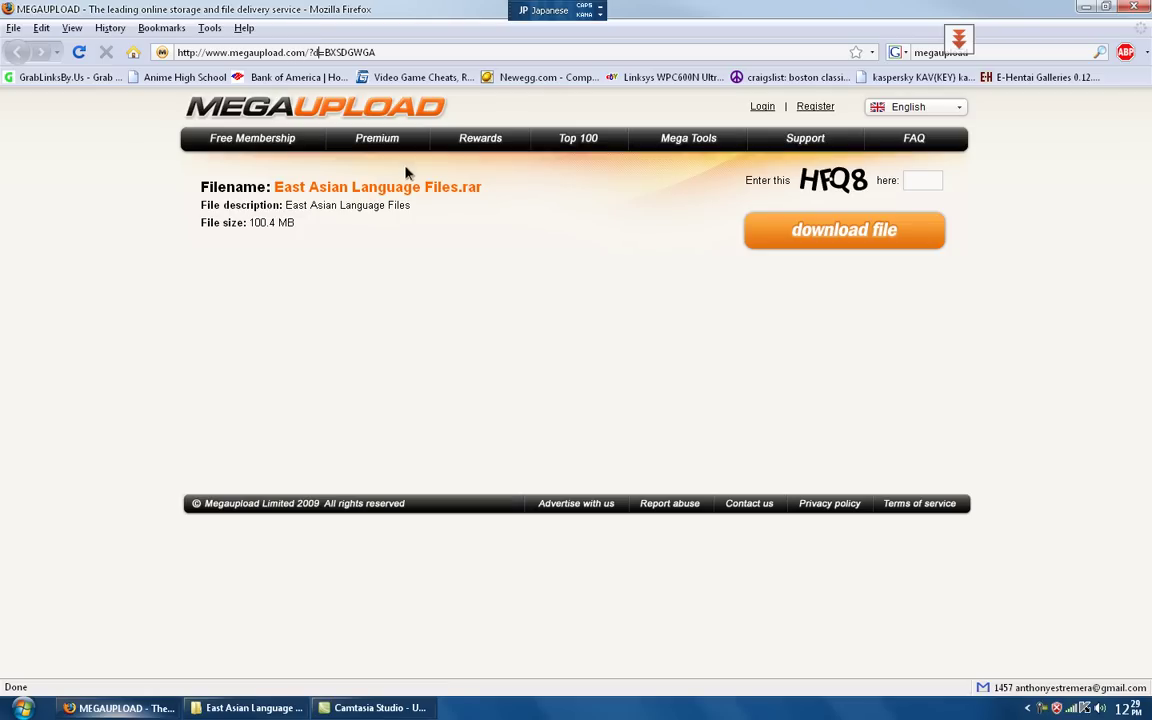
pyautogui.tripleClick(292, 204)
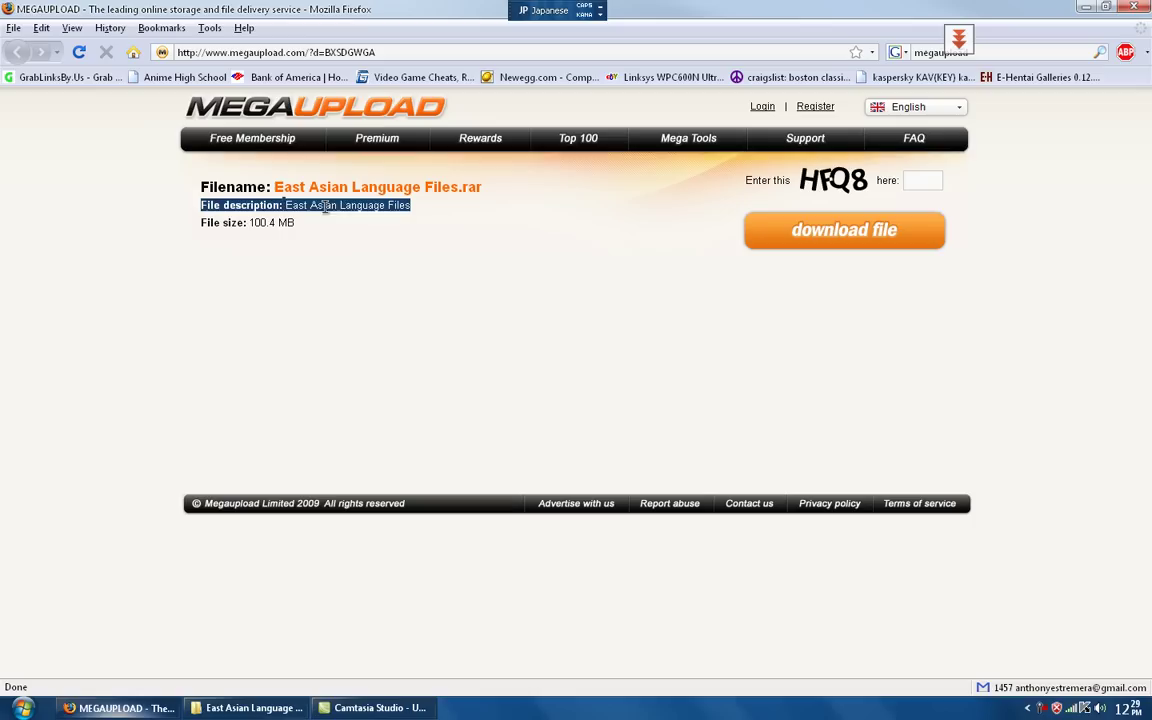
pyautogui.doubleClick(258, 223)
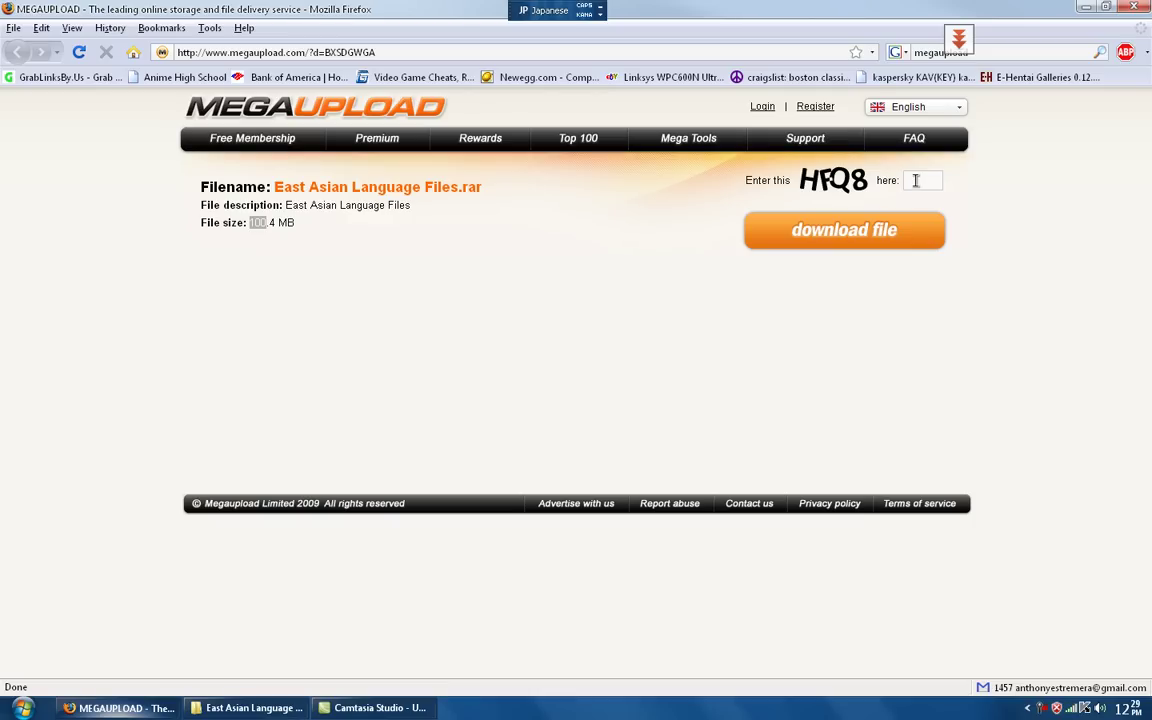
pyautogui.click(909, 180)
pyautogui.write('hfq8')
pyautogui.click(893, 228)
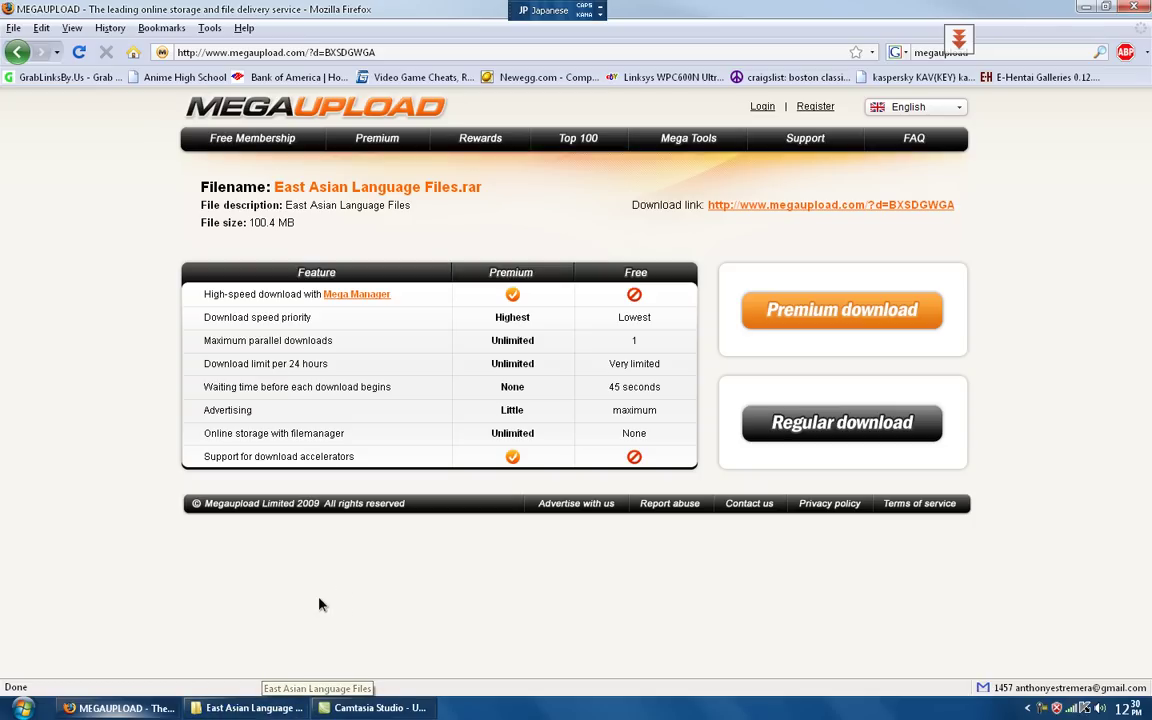
# Switch to the East Asian Language Files folder window, move it over the web page, and select kbdnec.dll
pyautogui.click(252, 707)
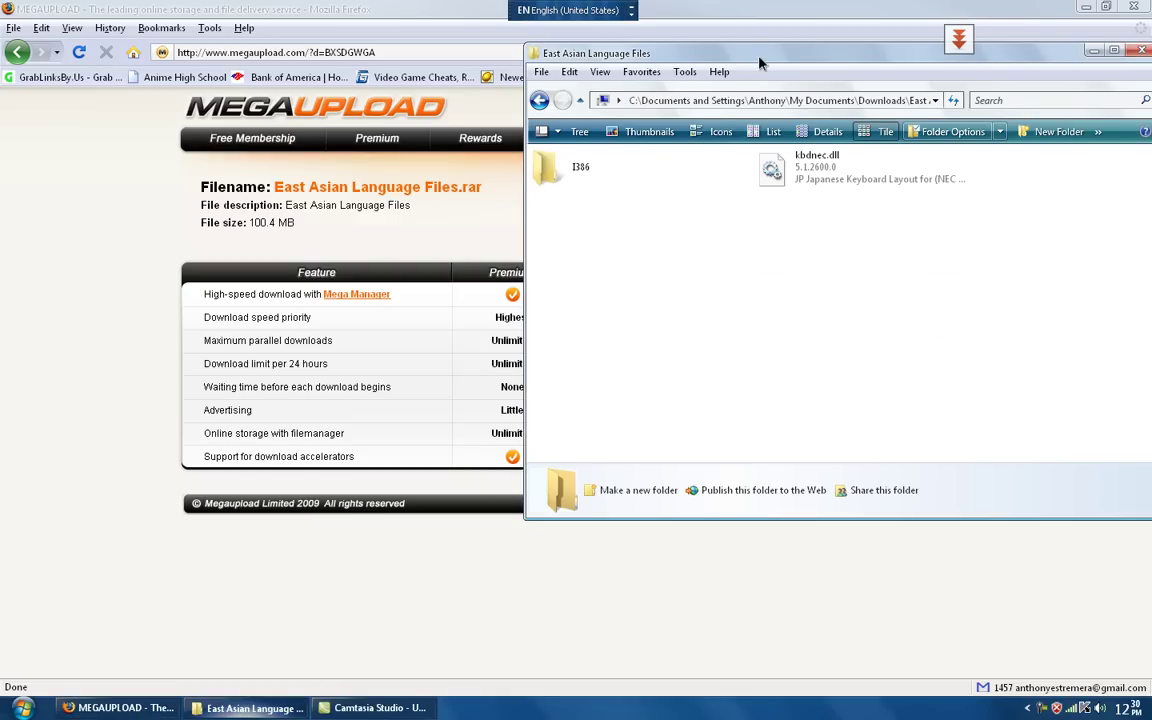
pyautogui.moveTo(682, 50); pyautogui.dragTo(320, 73)
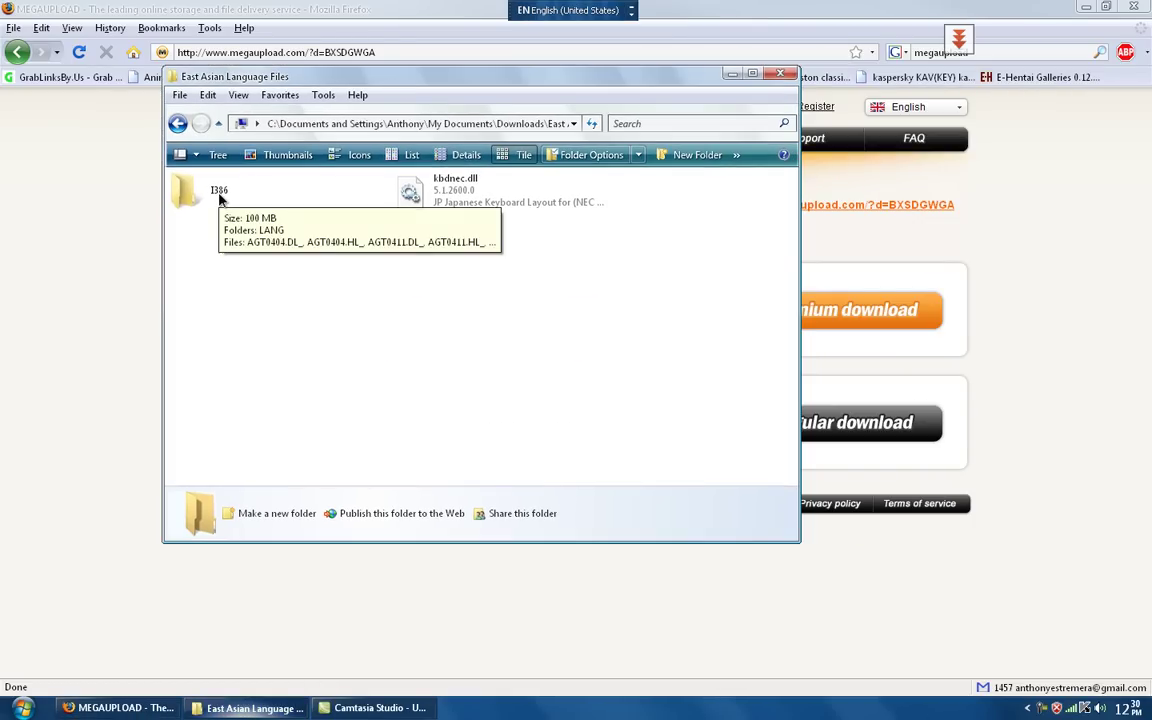
pyautogui.click(400, 194)
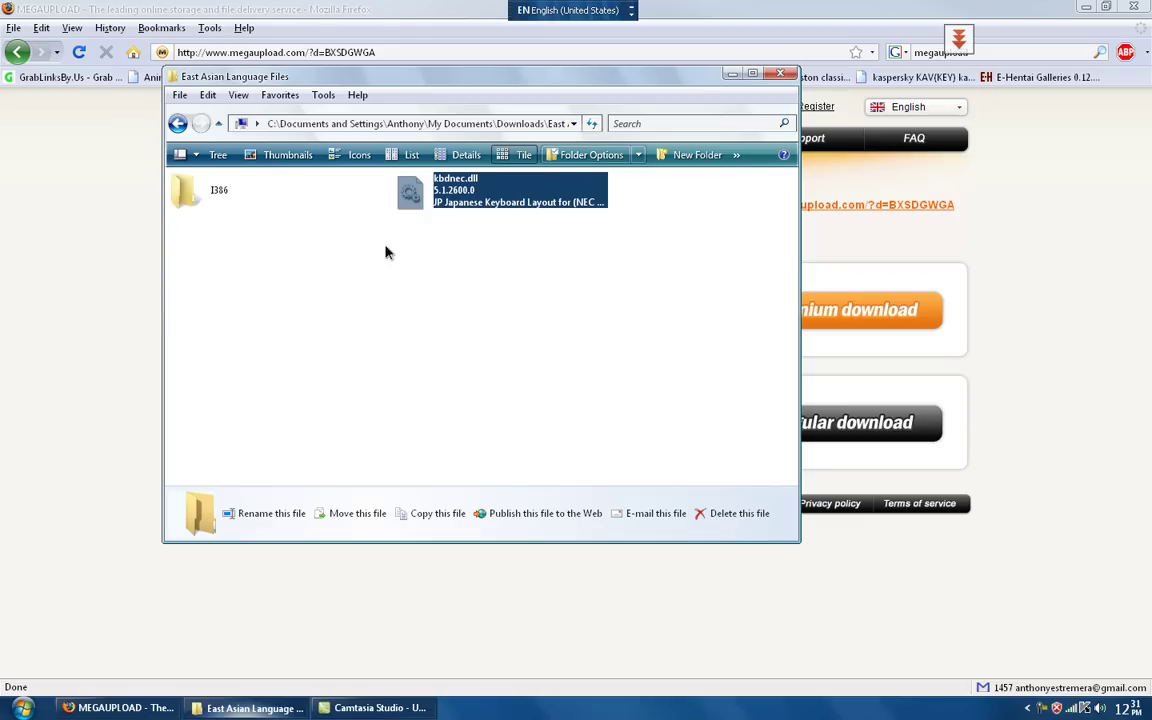
pyautogui.moveTo(465, 189)
# Open the Regional and Language Options and make sure installing files for East Asian languages is enabled
pyautogui.click(22, 708)
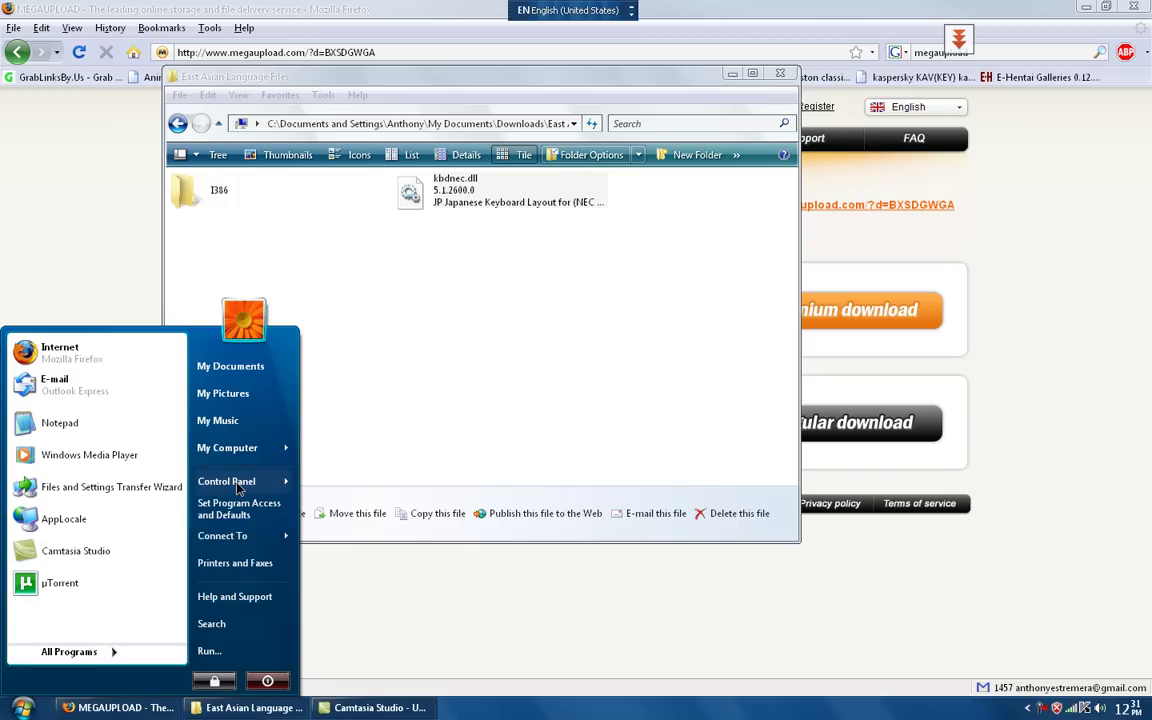
pyautogui.moveTo(238, 487)
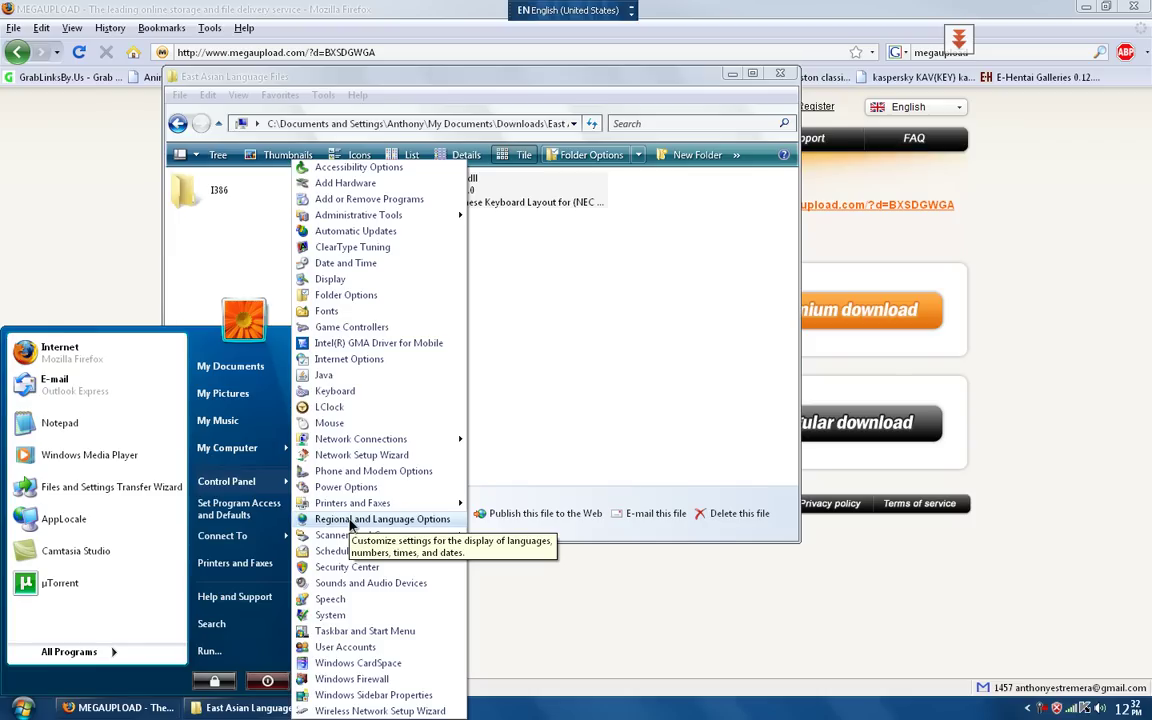
pyautogui.click(350, 520)
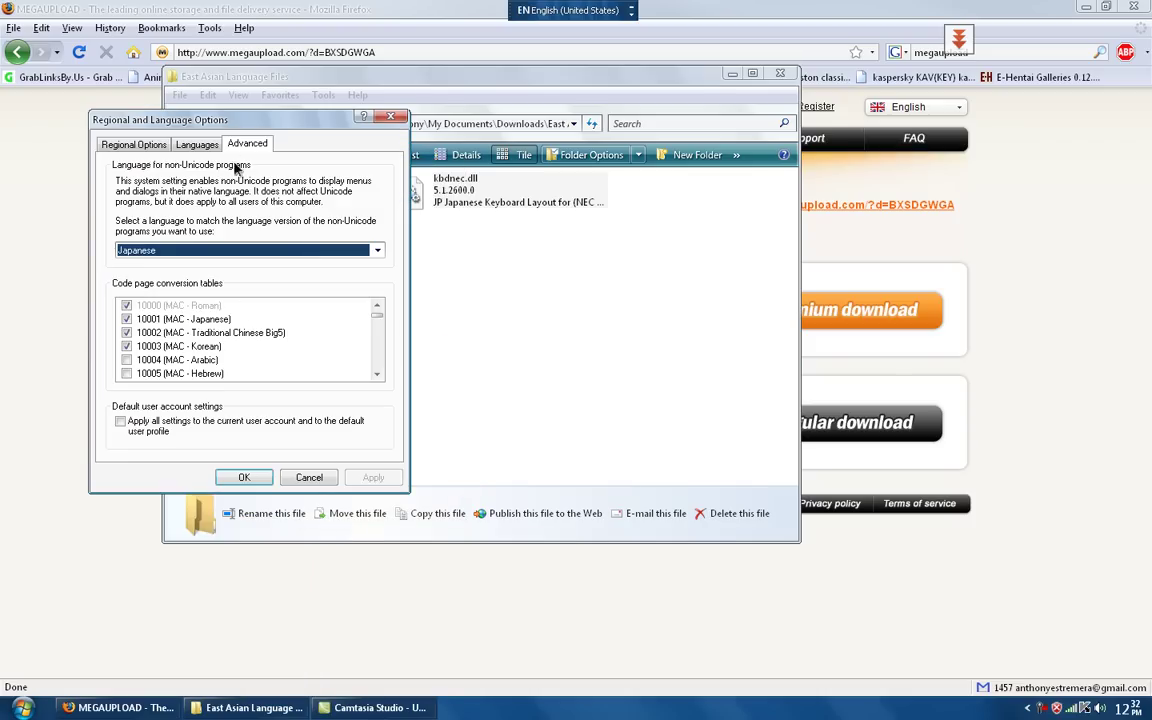
pyautogui.click(150, 146)
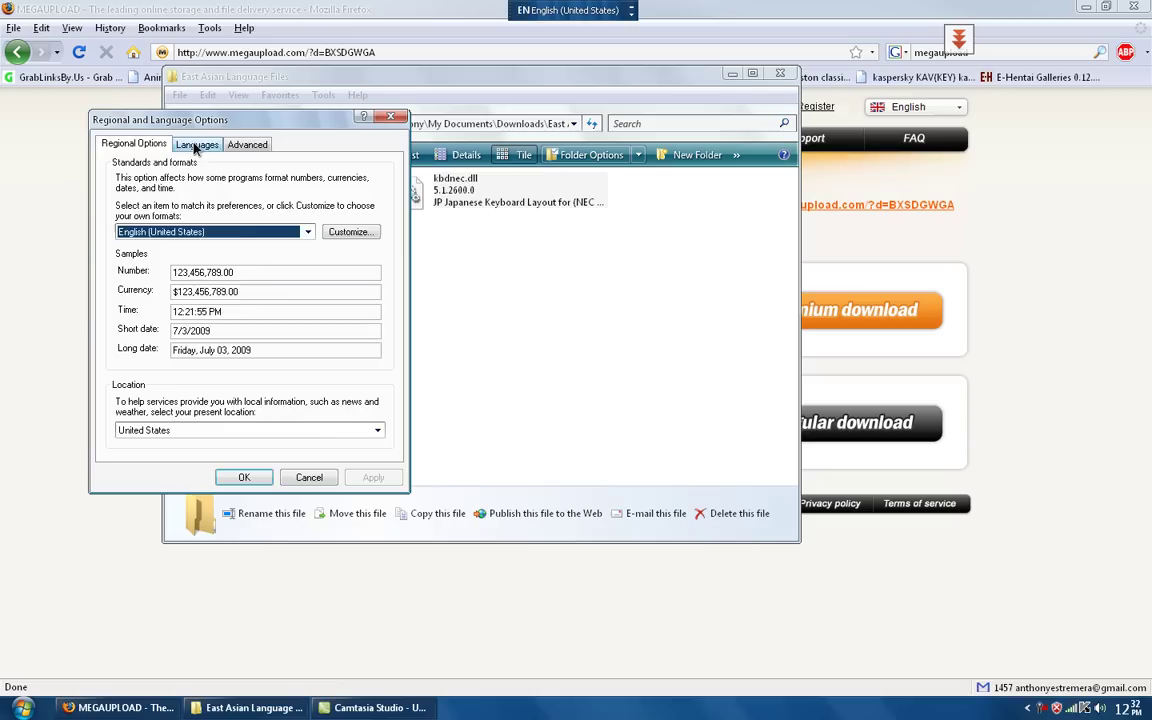
pyautogui.click(184, 146)
pyautogui.click(150, 146)
pyautogui.click(196, 146)
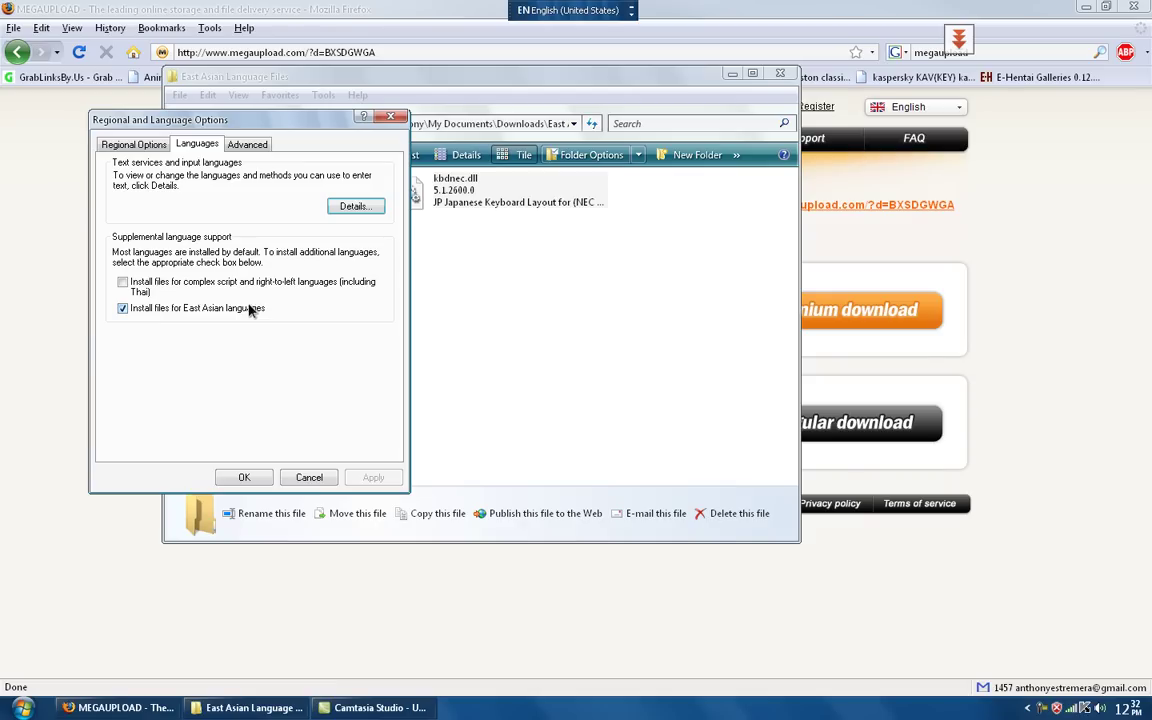
pyautogui.click(123, 308)
pyautogui.click(122, 309)
# Examine the contents of the I386 folder and its LANG subfolder, return to East Asian Language Files, and select kbdnec.dll
pyautogui.click(525, 296)
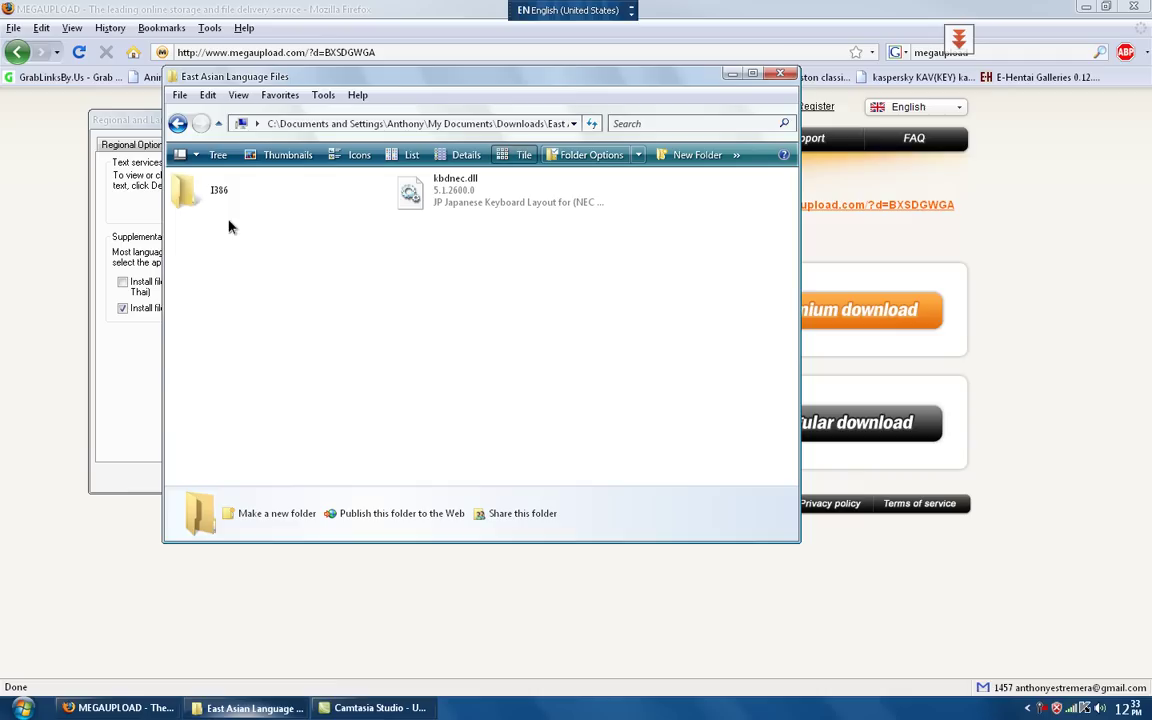
pyautogui.doubleClick(186, 190)
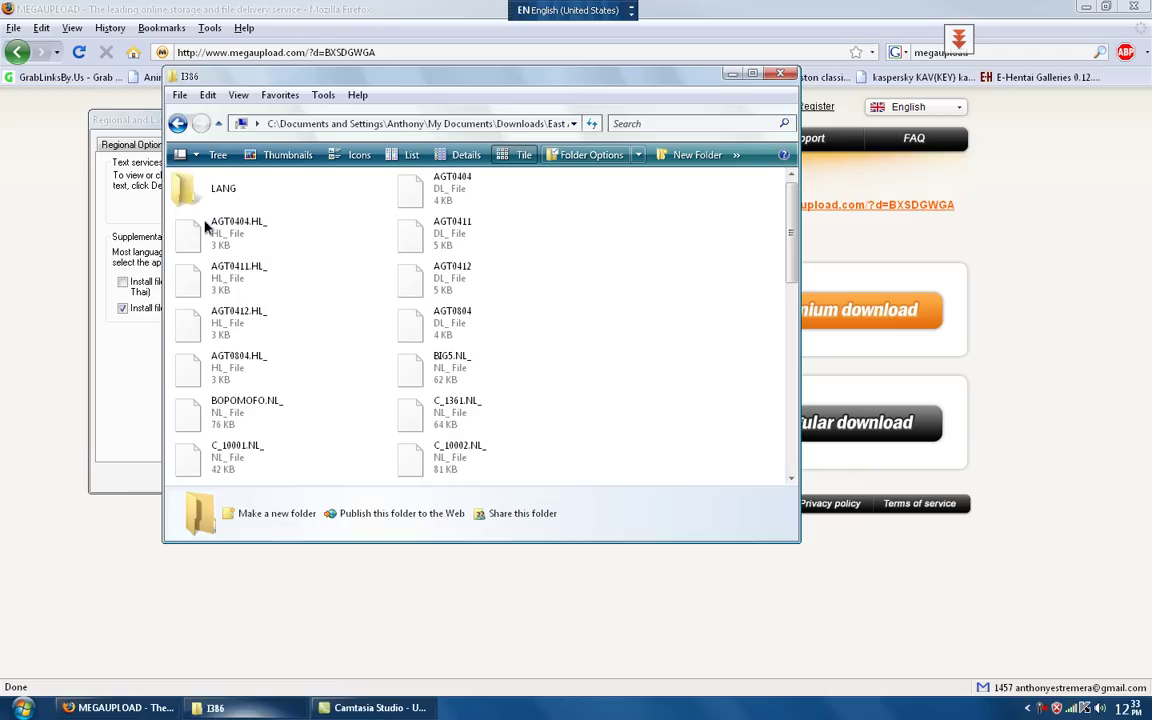
pyautogui.doubleClick(186, 188)
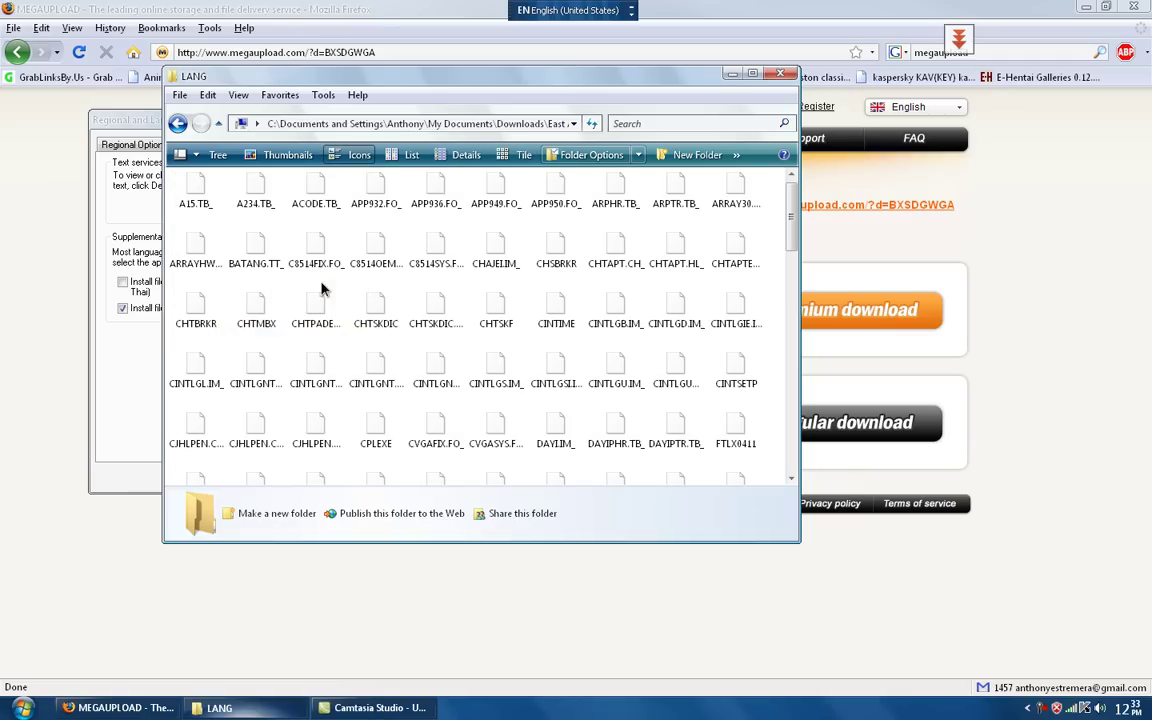
pyautogui.scroll(-15, 325, 285)
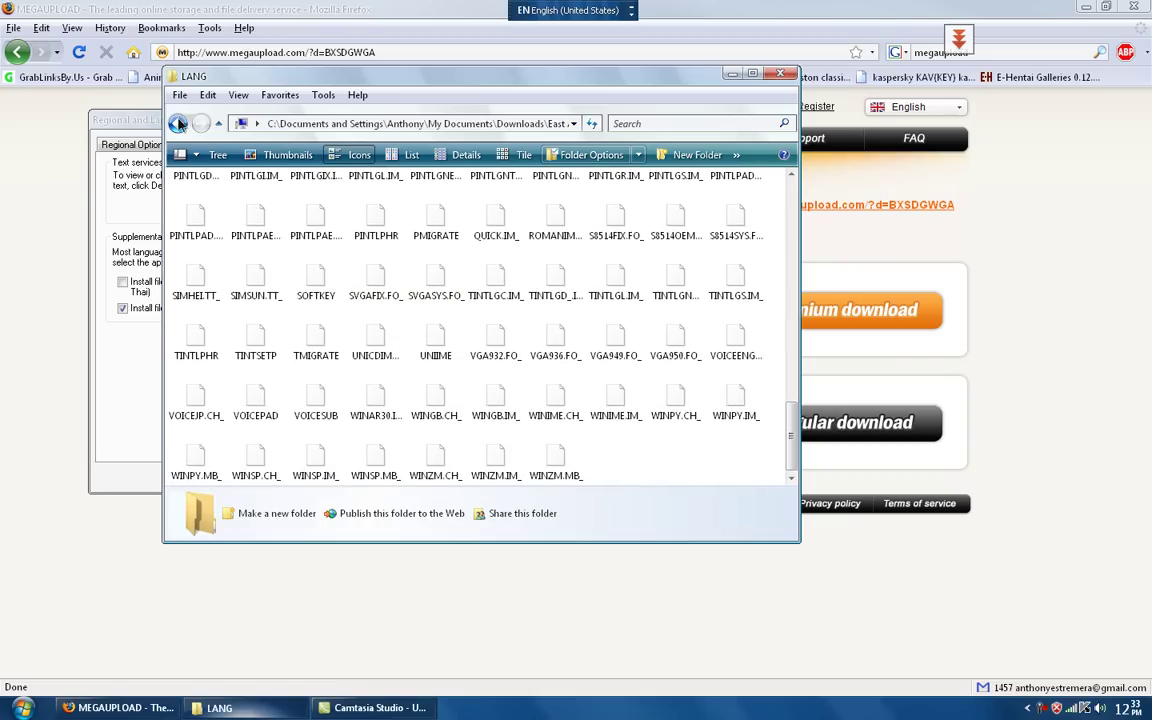
pyautogui.click(177, 122)
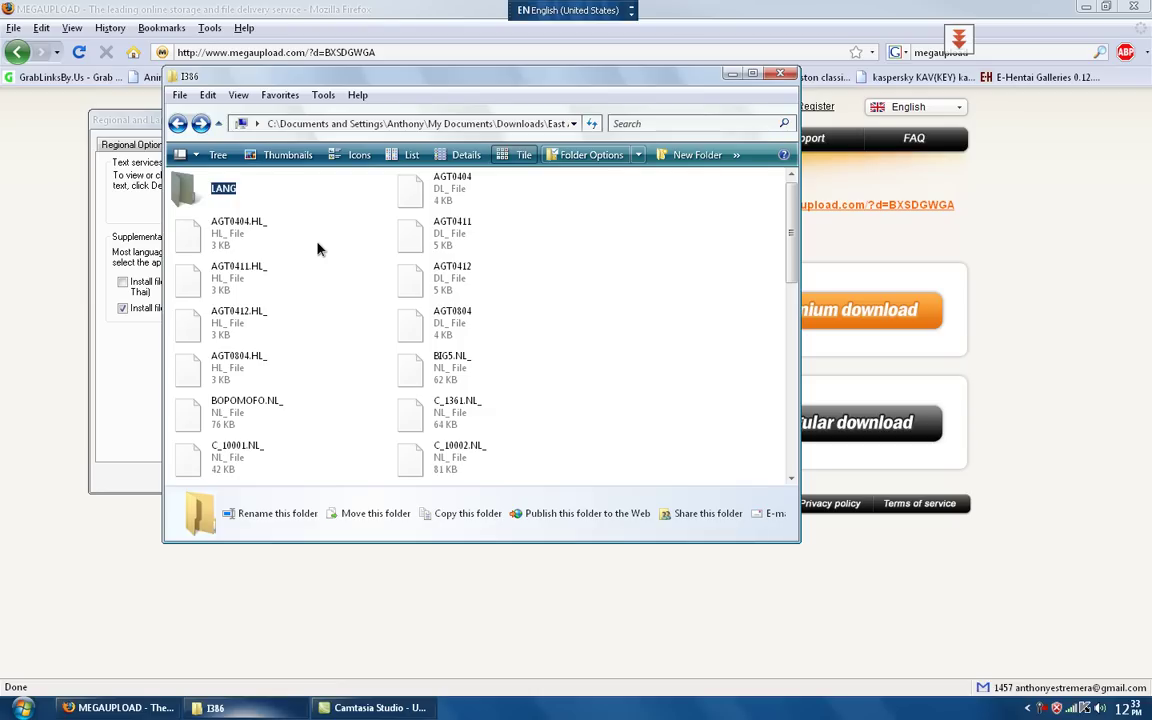
pyautogui.click(177, 123)
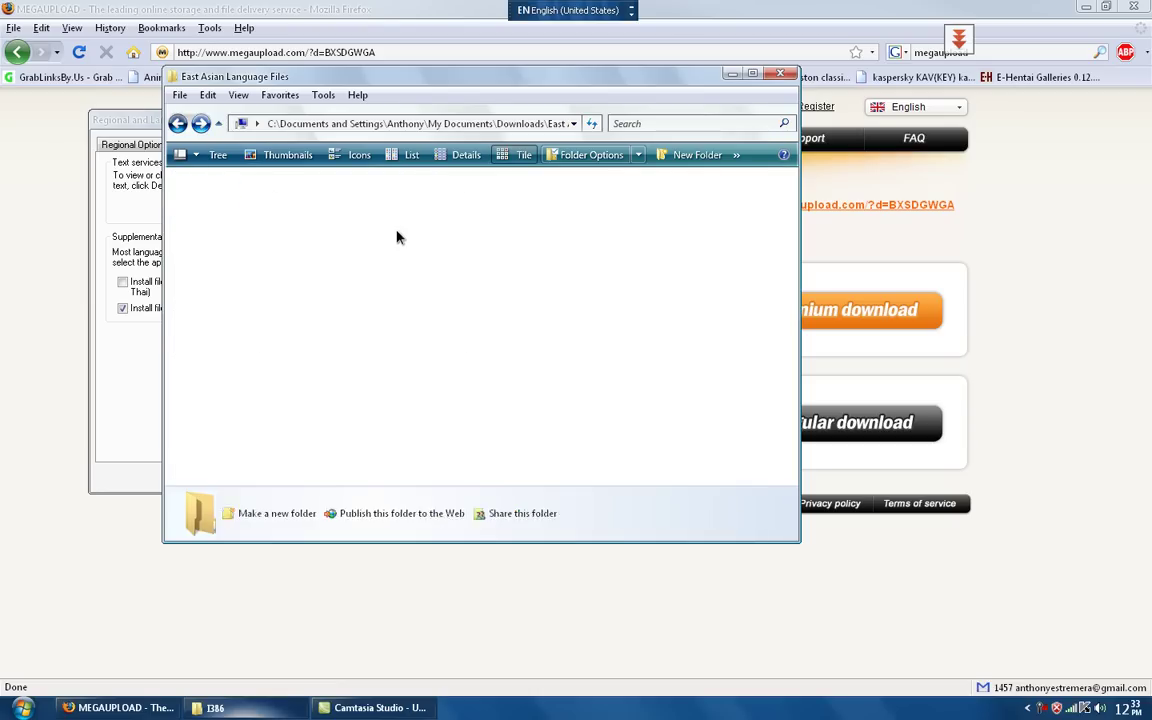
pyautogui.click(418, 203)
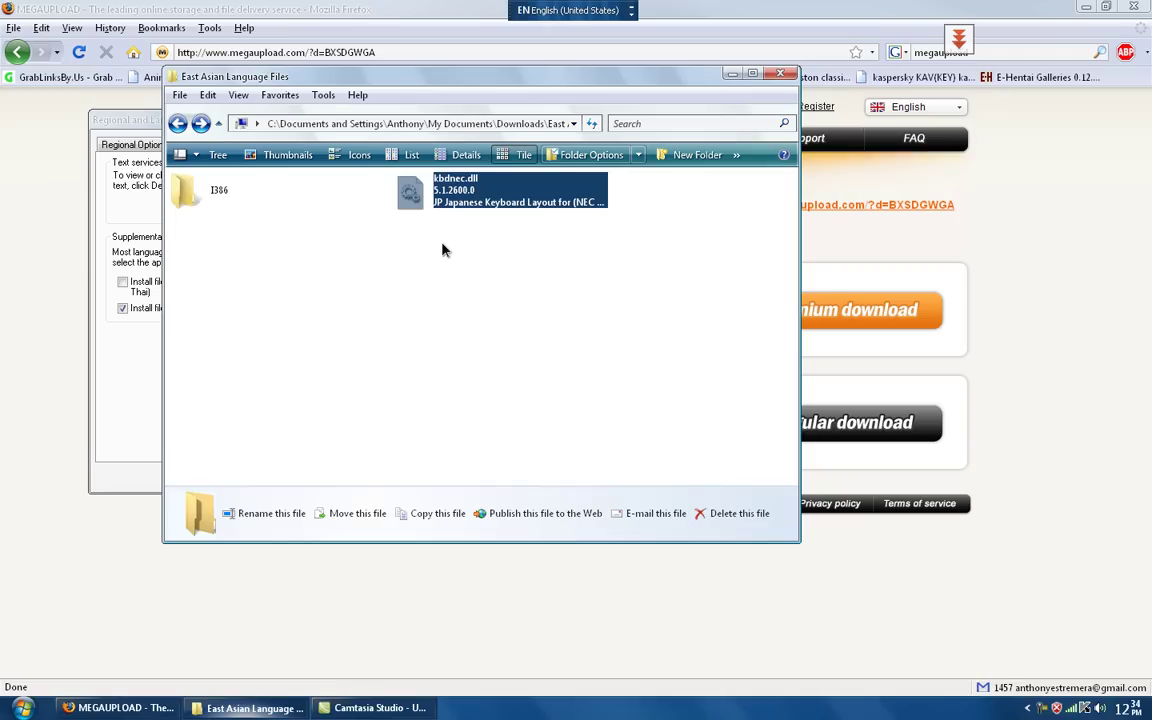
pyautogui.click(137, 326)
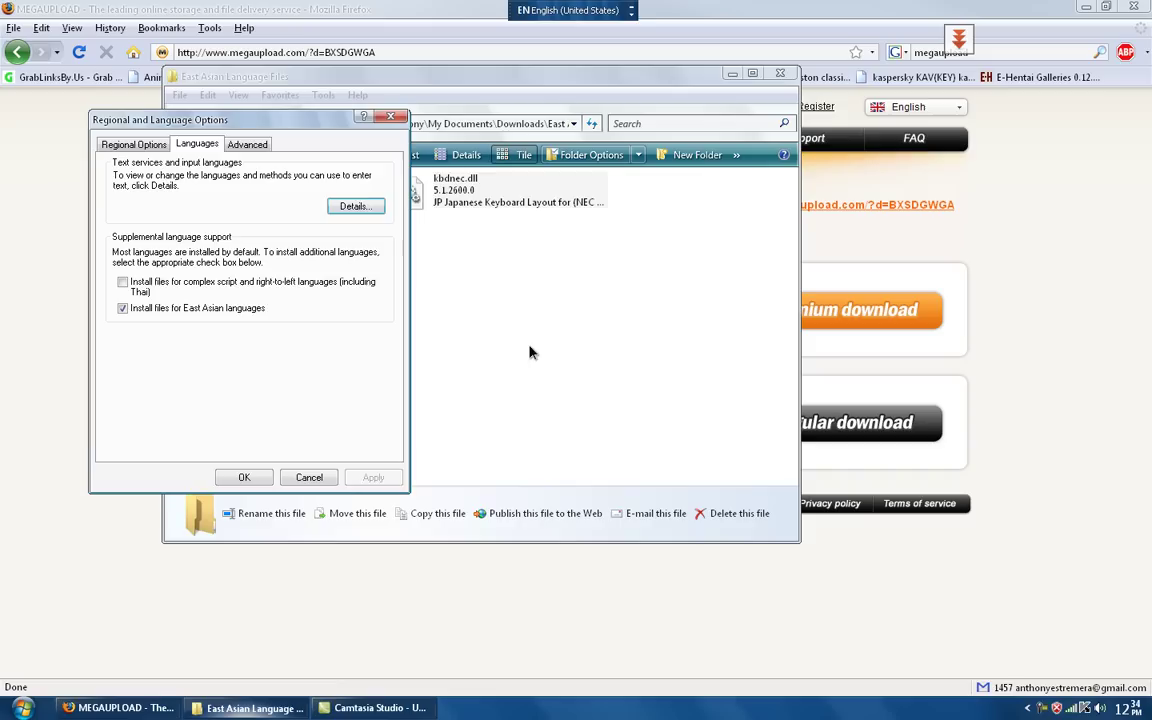
pyautogui.click(633, 353)
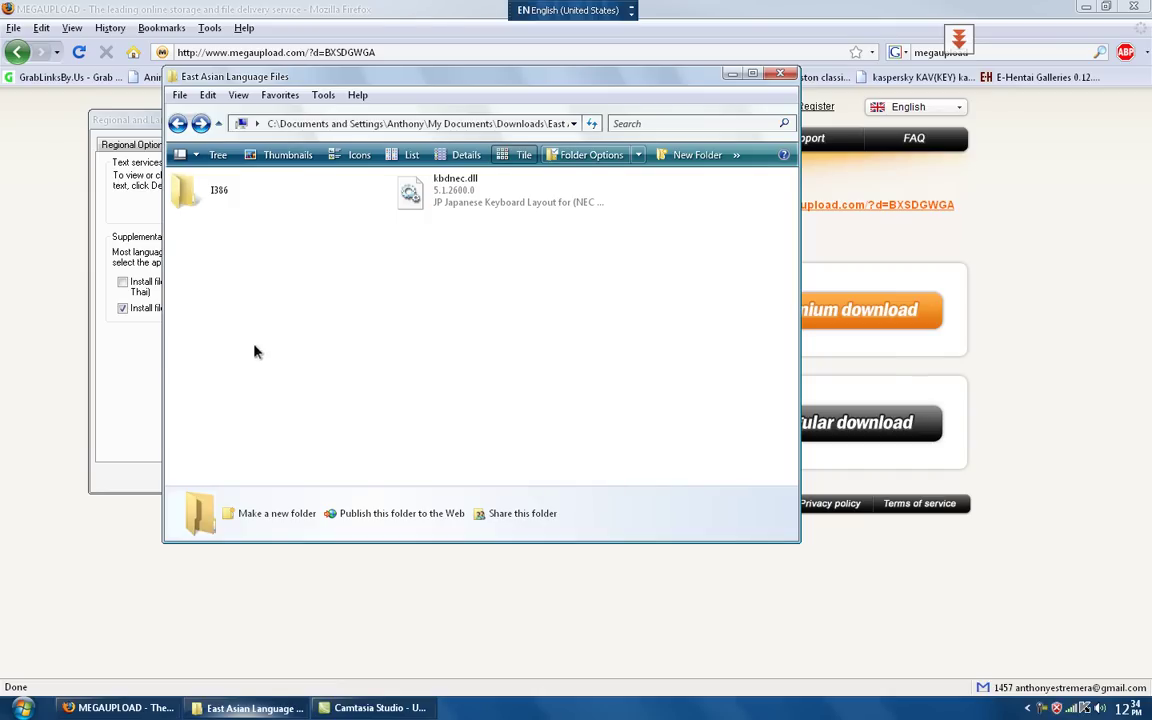
# Show the advanced regional settings and check the language list for non-Unicode programs
pyautogui.click(130, 342)
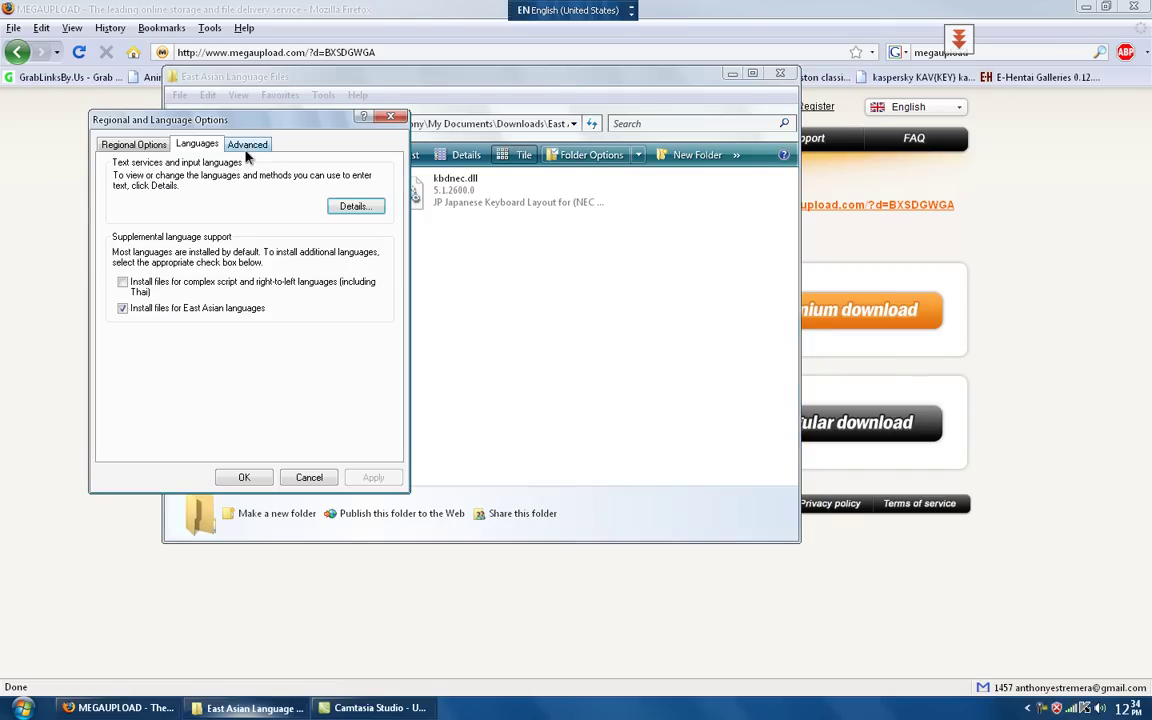
pyautogui.click(246, 146)
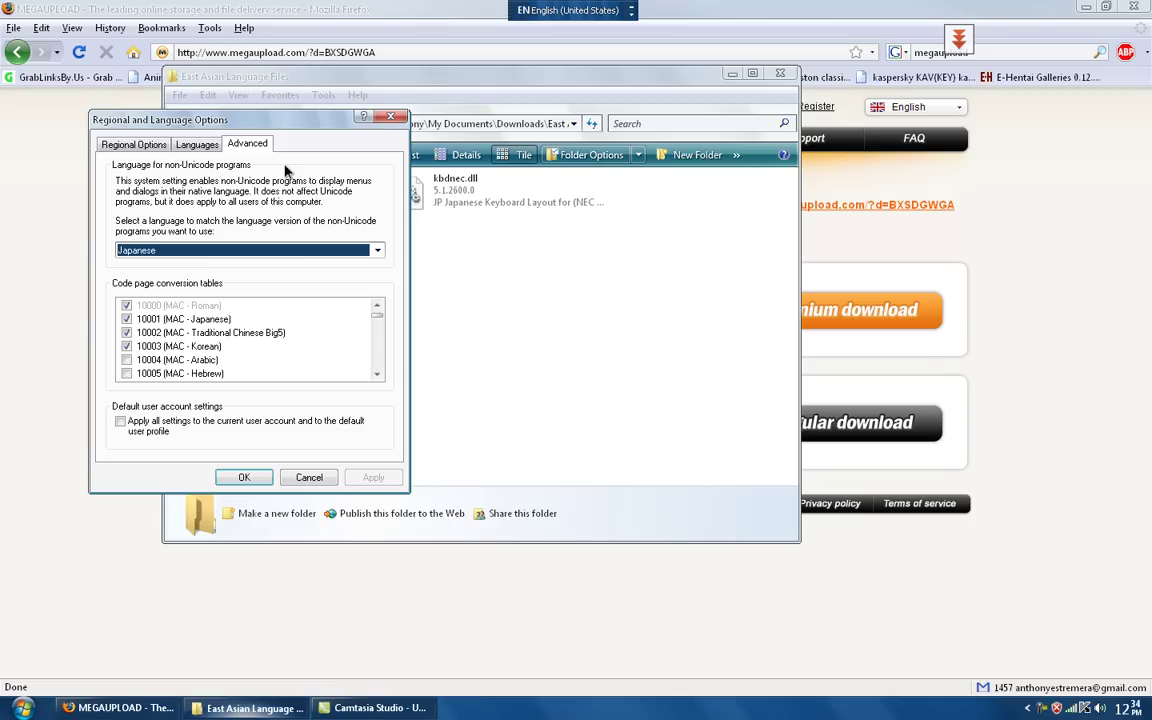
pyautogui.click(259, 250)
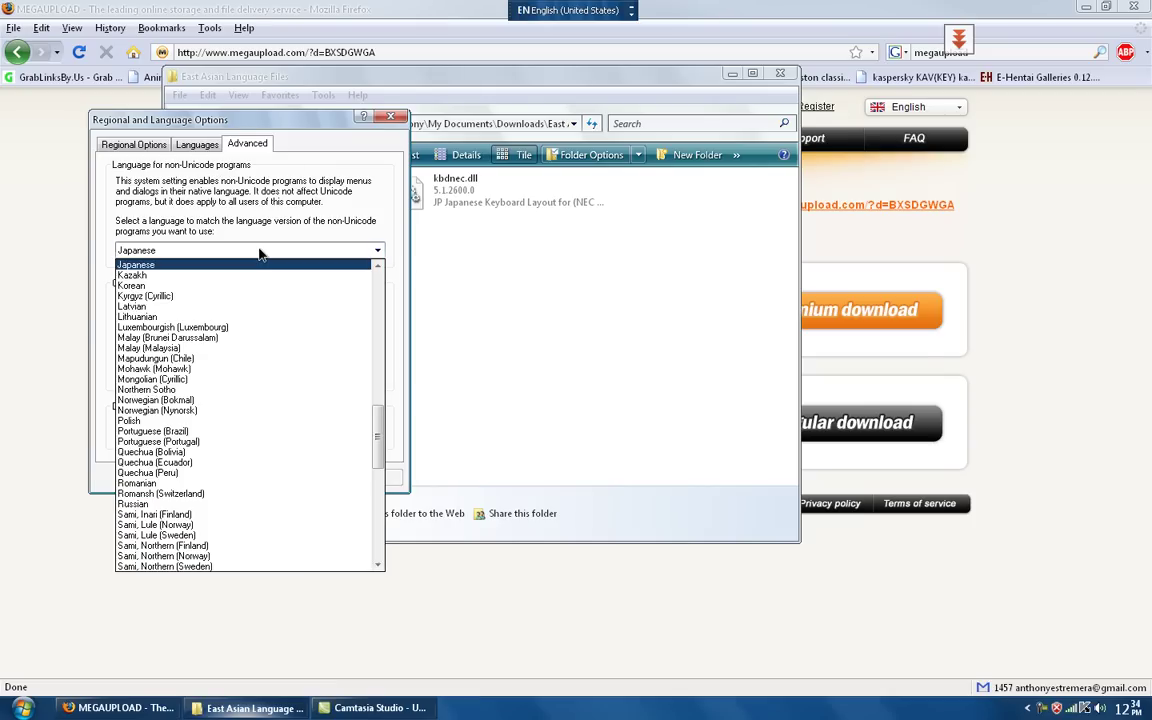
pyautogui.click(259, 253)
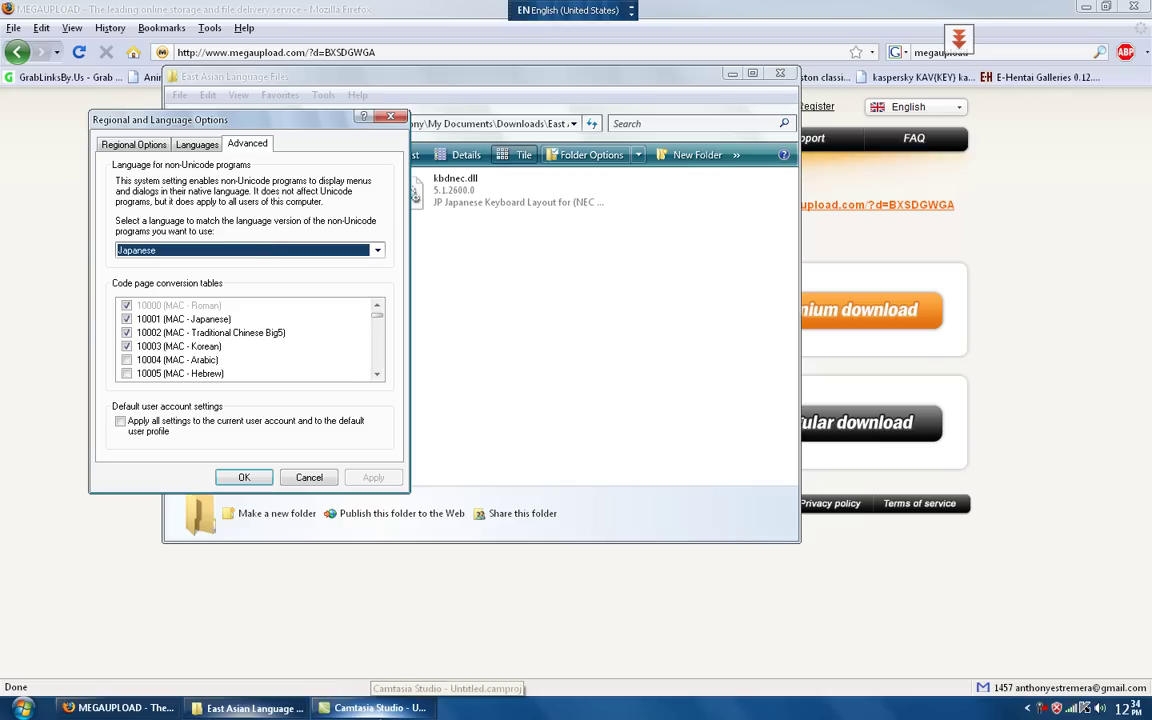
pyautogui.rightClick(447, 712)
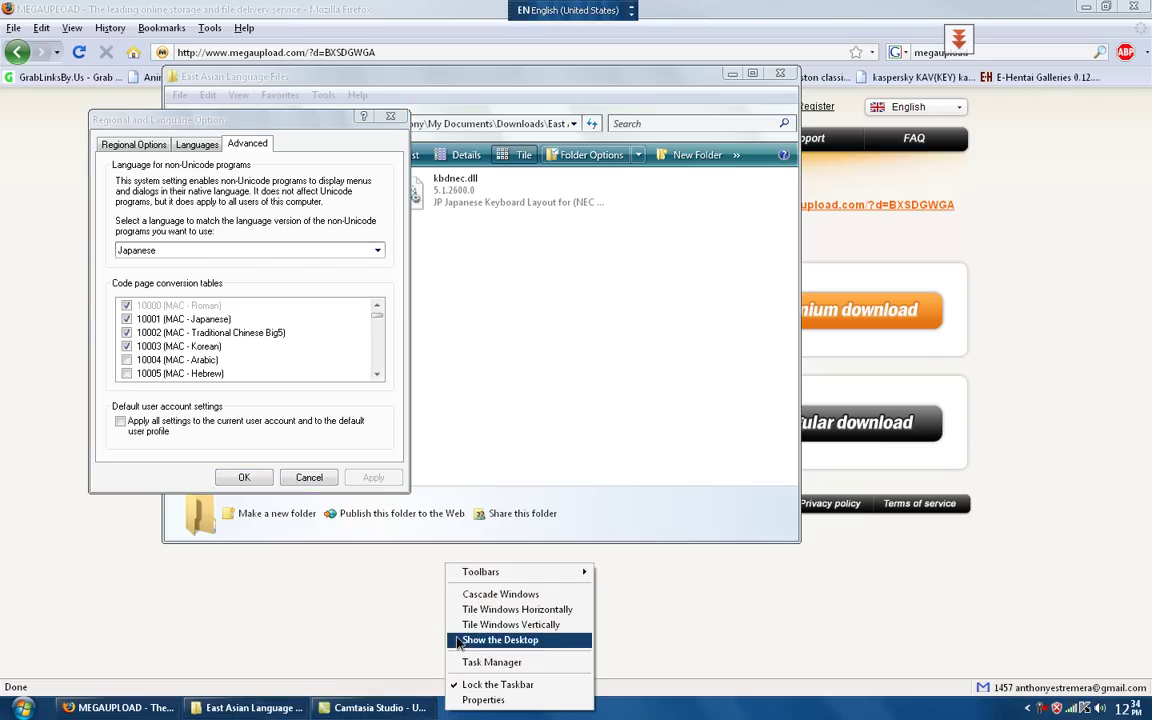
pyautogui.click(500, 466)
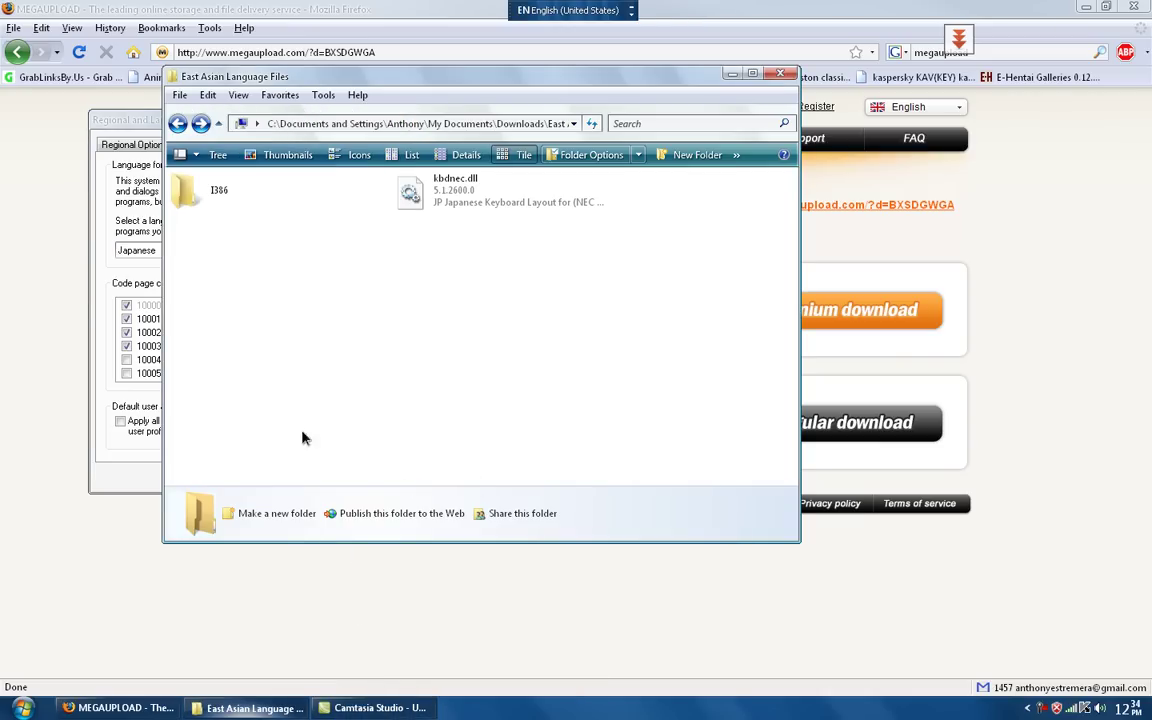
# Set the language for non-Unicode programs to Japanese and accept the Regional and Language Options
pyautogui.click(100, 235)
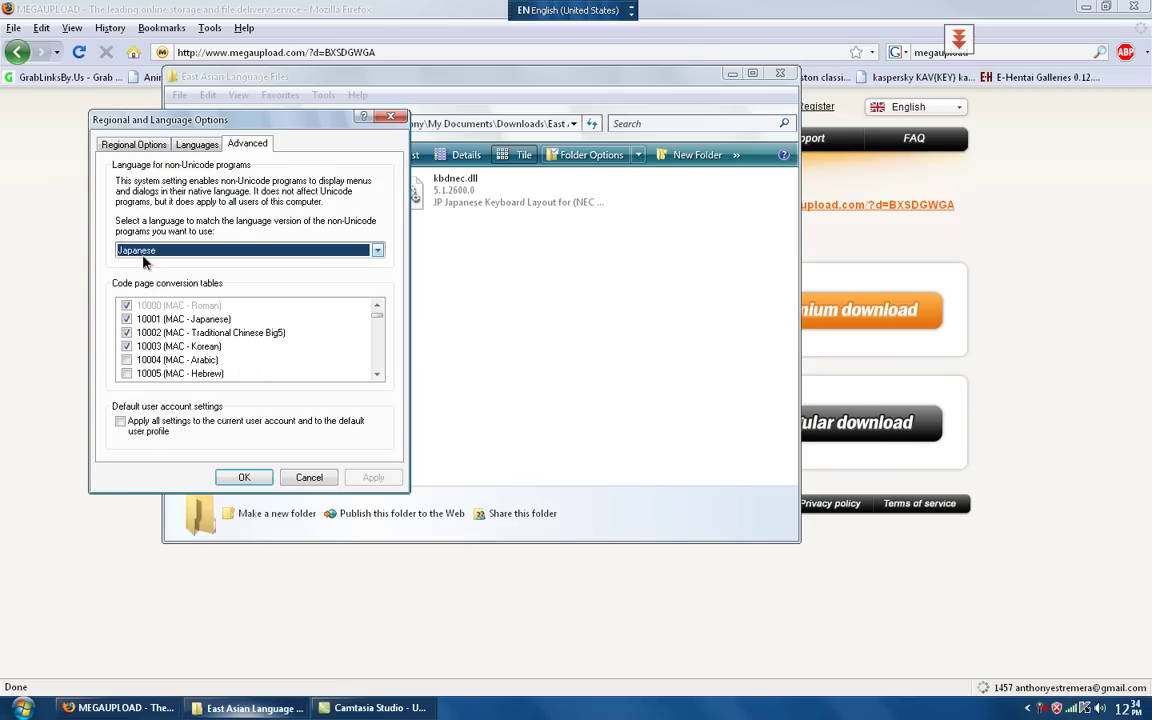
pyautogui.click(146, 254)
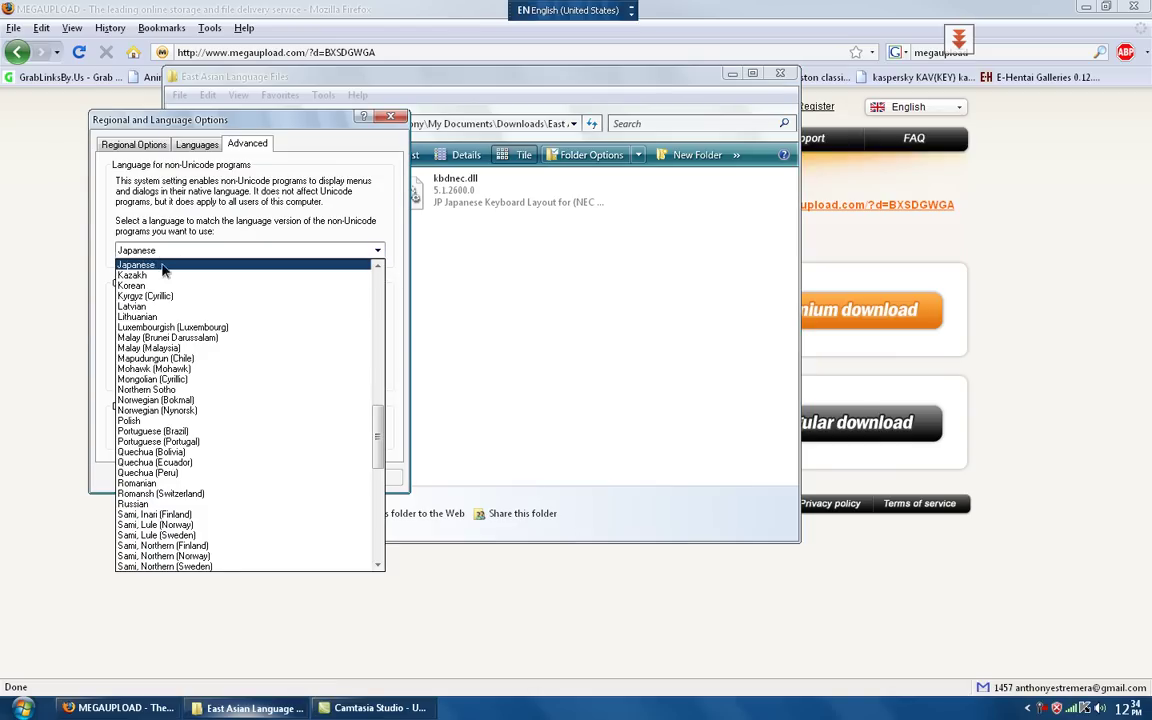
pyautogui.scroll(7, 170, 280)
pyautogui.scroll(2, 185, 288)
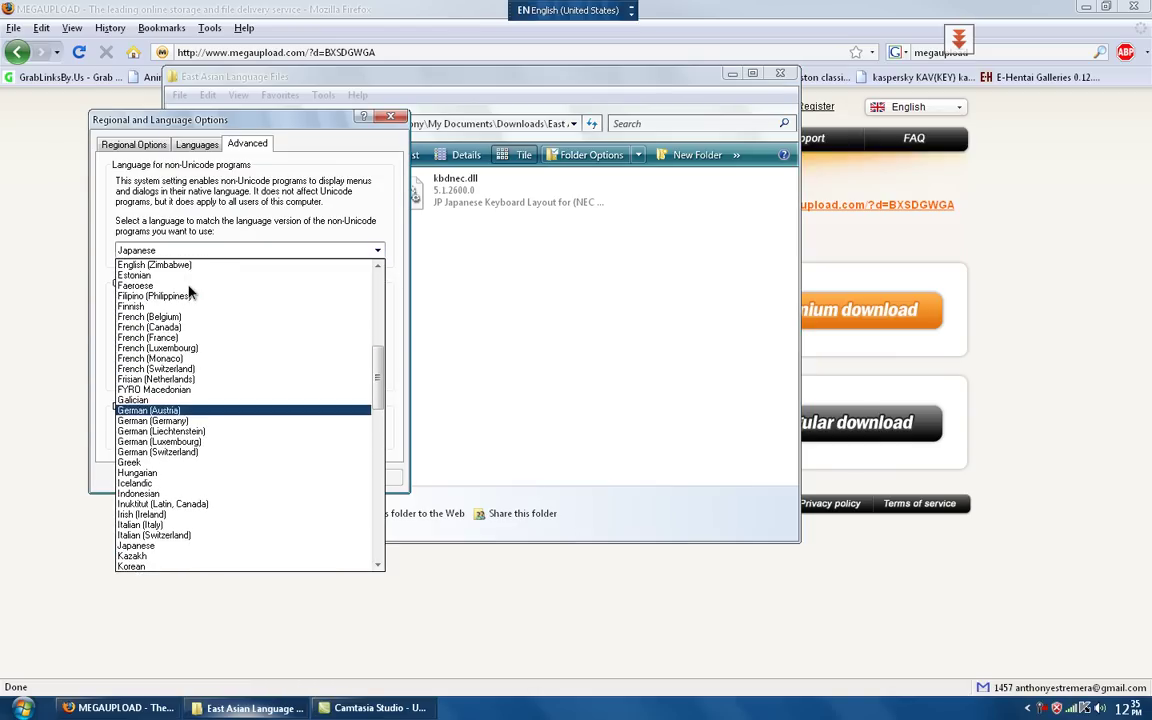
pyautogui.scroll(1, 157, 300)
pyautogui.scroll(-1, 157, 350)
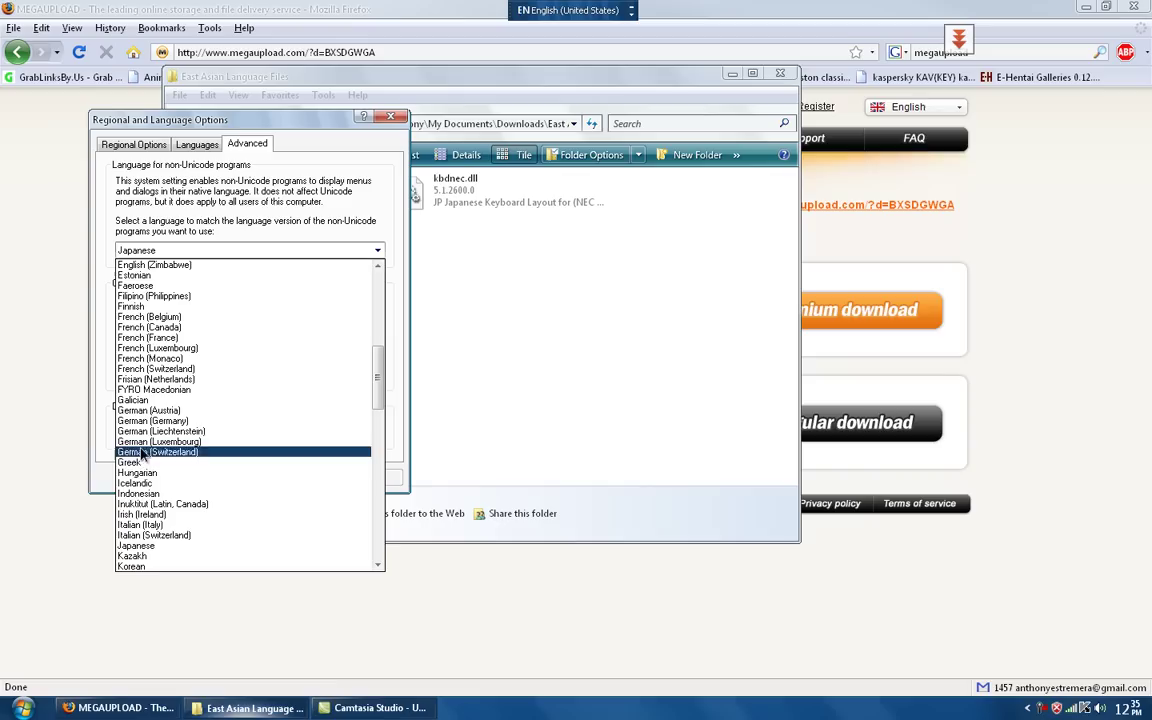
pyautogui.click(162, 546)
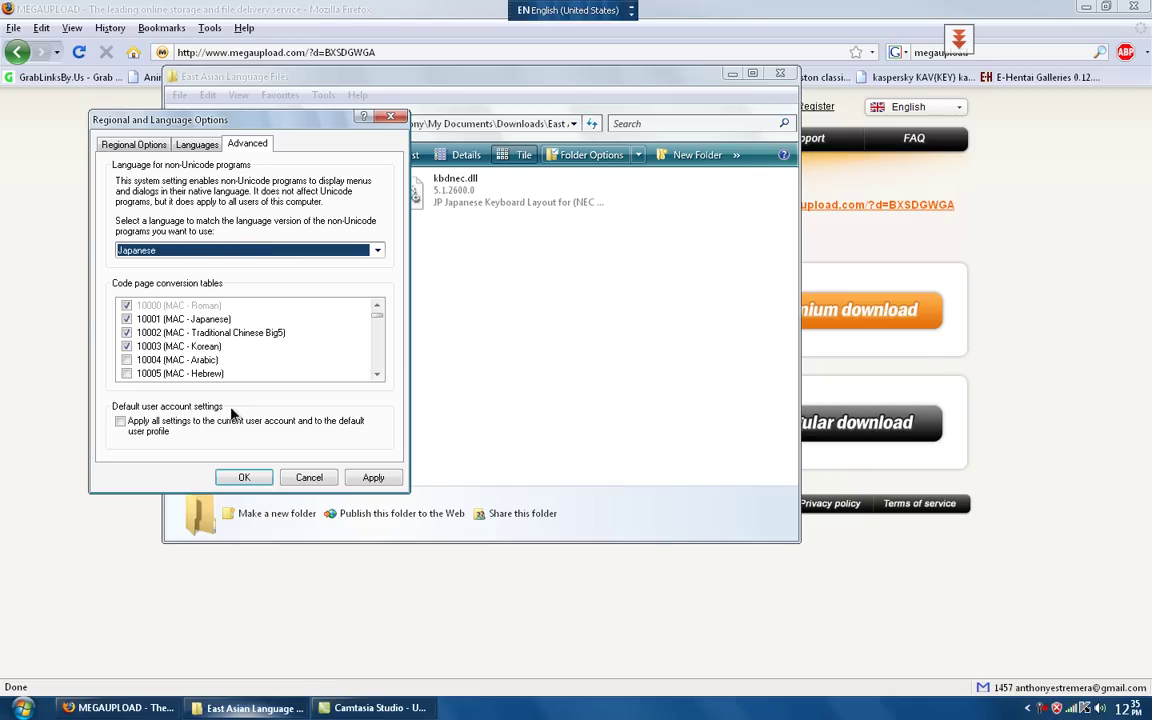
pyautogui.click(244, 477)
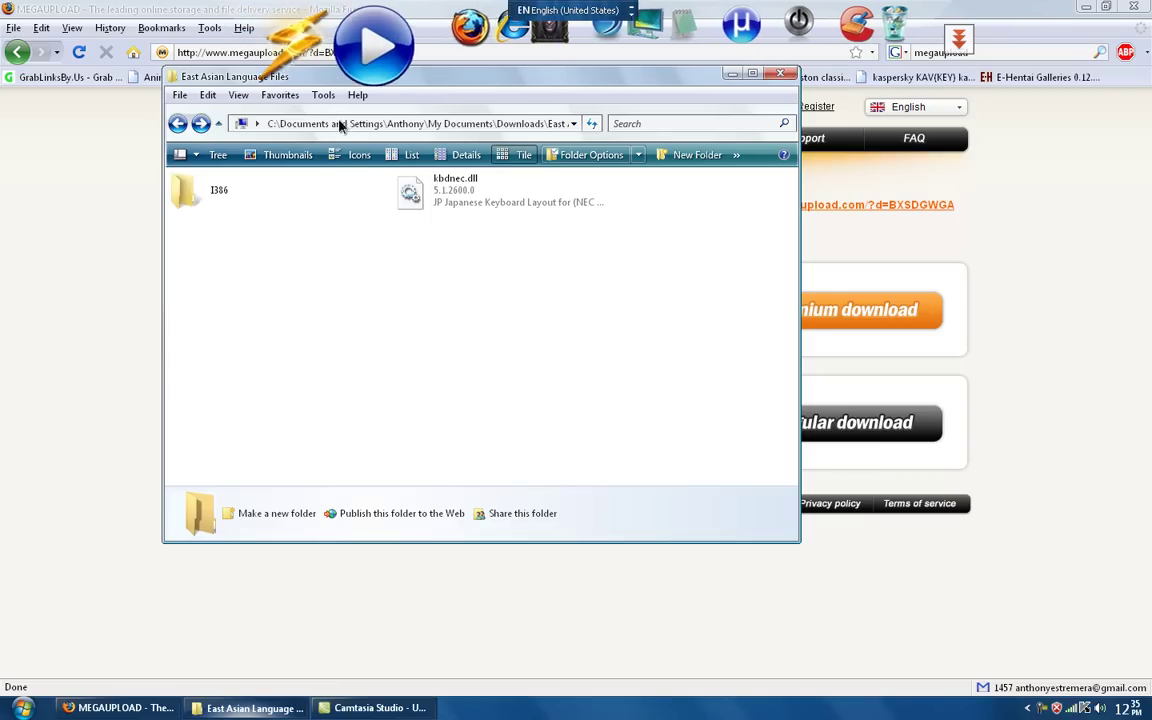
# View the input languages offered by the language bar and dismiss the list without switching
pyautogui.click(630, 12)
pyautogui.click(617, 11)
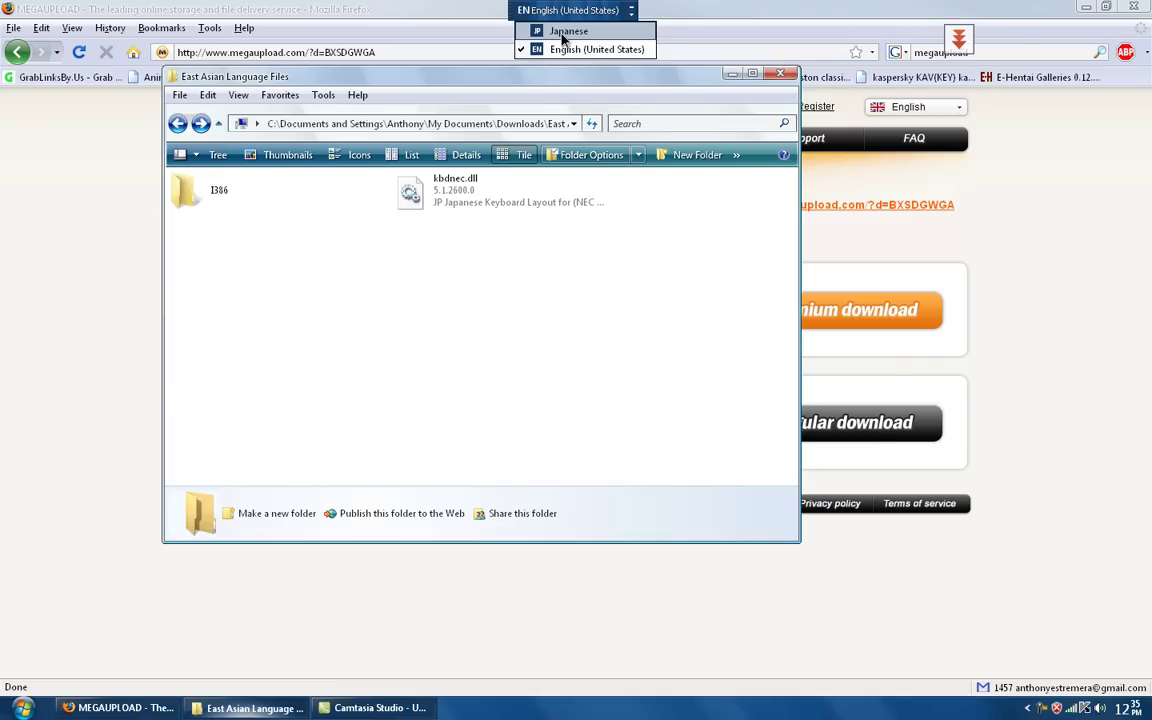
pyautogui.click(492, 297)
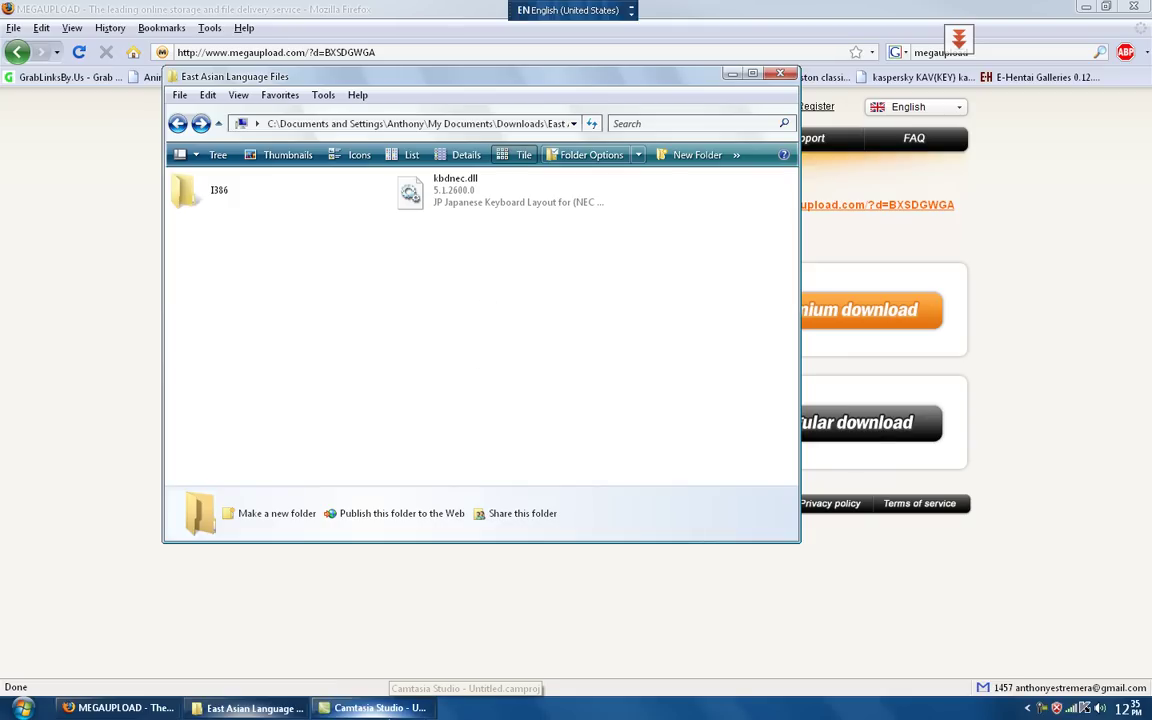
pyautogui.click(365, 709)
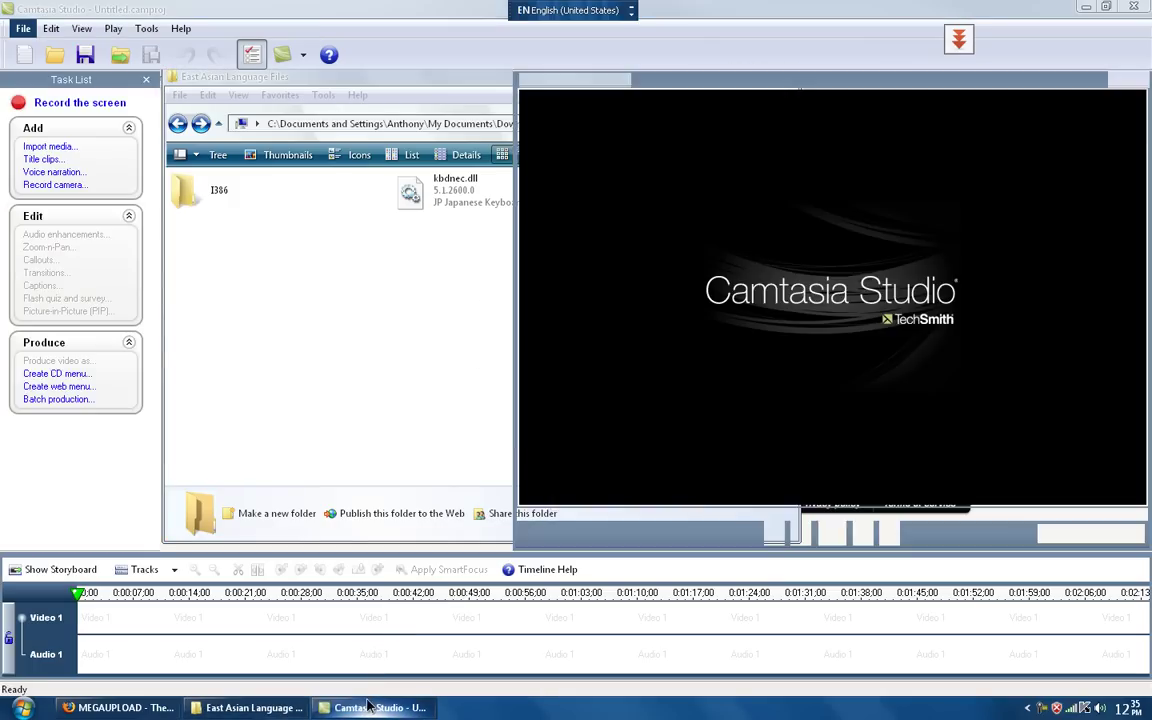
pyautogui.click(368, 706)
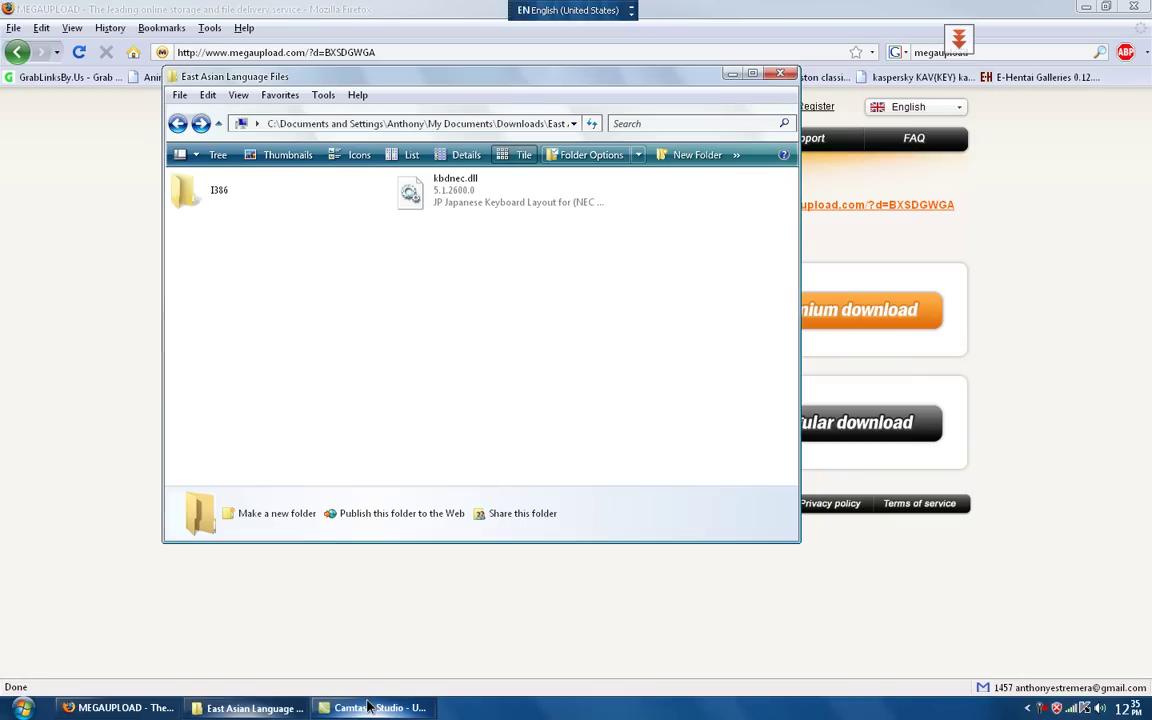